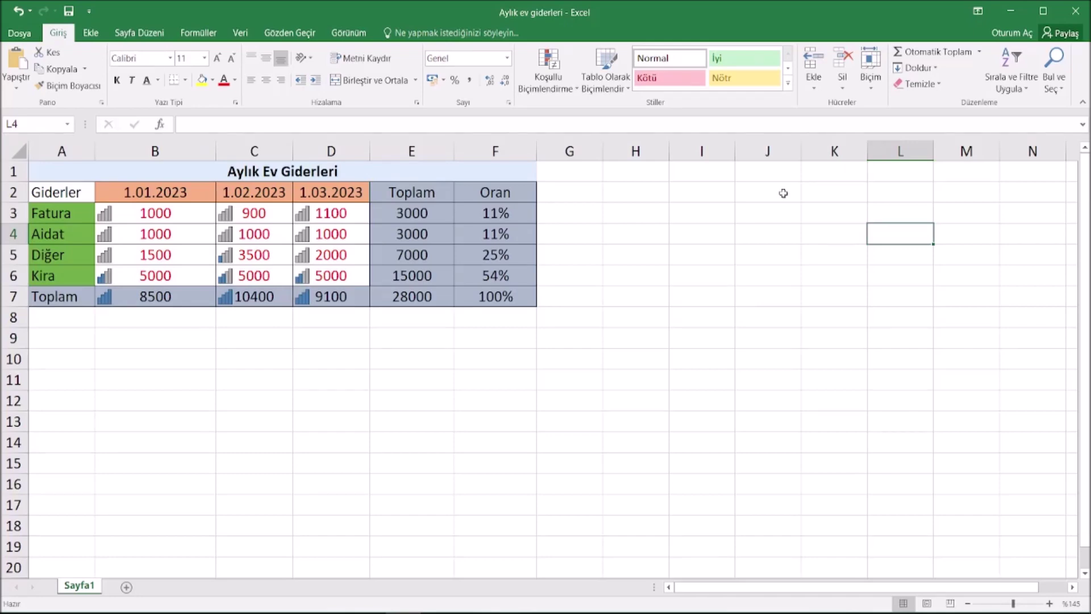
Insert the Ad ve Unvan Kuruluş Şeması layout from the SmartArt Hiyerarşi gallery
{"action": "left_click", "coordinate": [91, 33]}
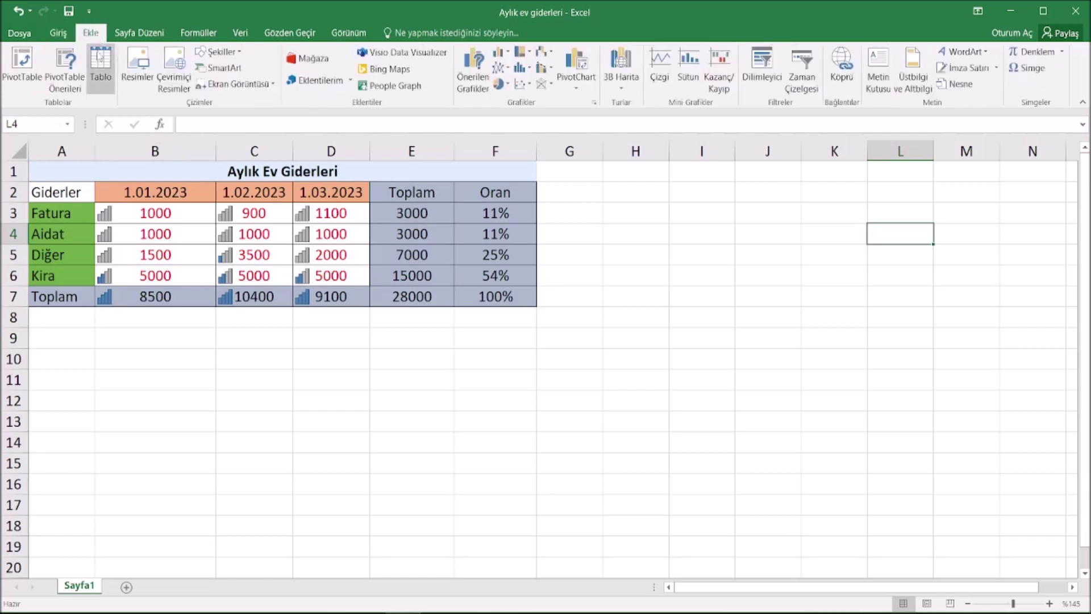
{"action": "left_click", "coordinate": [225, 71]}
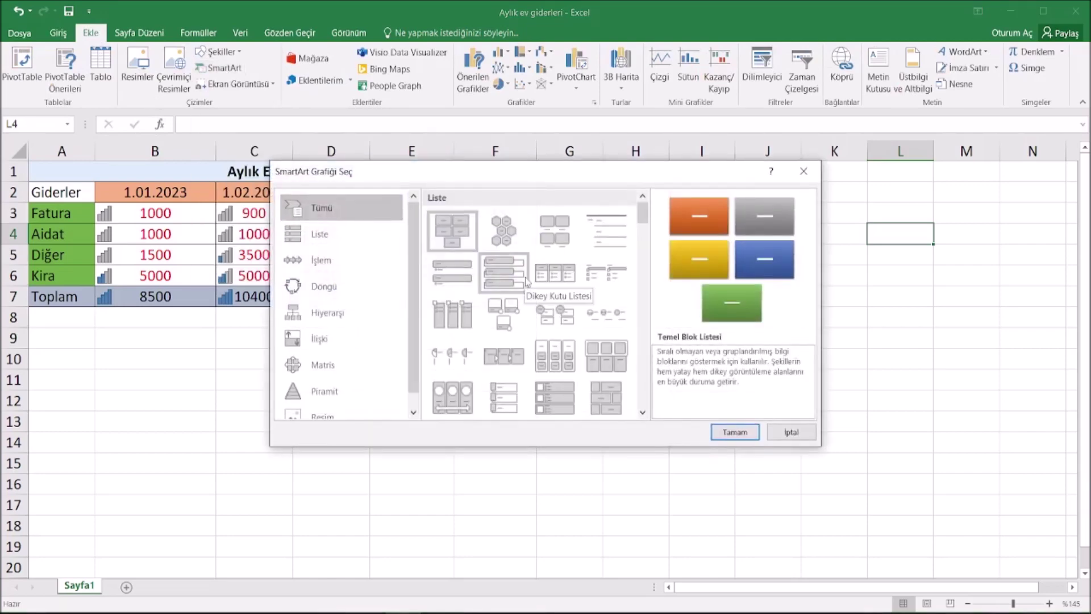
{"action": "left_click_drag", "start_coordinate": [642, 213], "coordinate": [652, 301]}
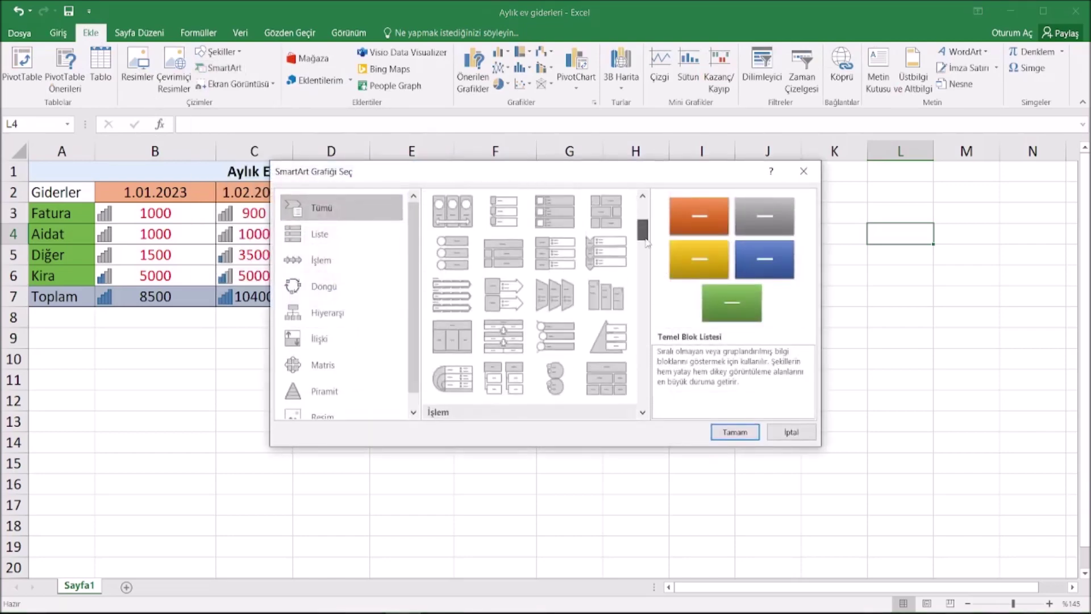
{"action": "left_click_drag", "start_coordinate": [653, 301], "coordinate": [643, 212]}
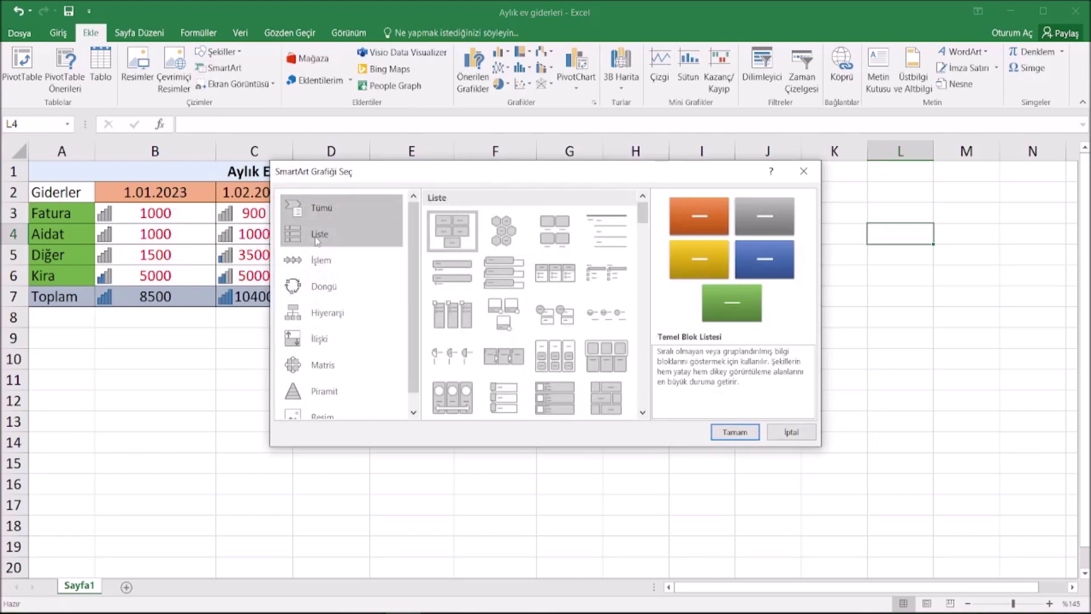
{"action": "scroll", "coordinate": [321, 244], "scroll_direction": "down", "scroll_amount": 1}
{"action": "left_click_drag", "start_coordinate": [642, 213], "coordinate": [642, 248]}
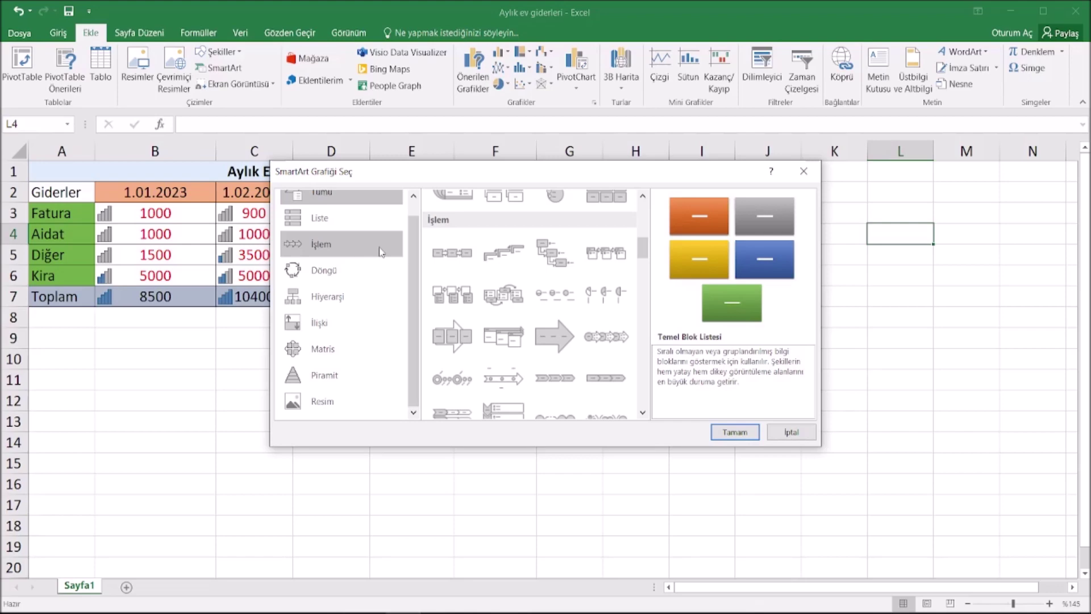
{"action": "left_click", "coordinate": [375, 296]}
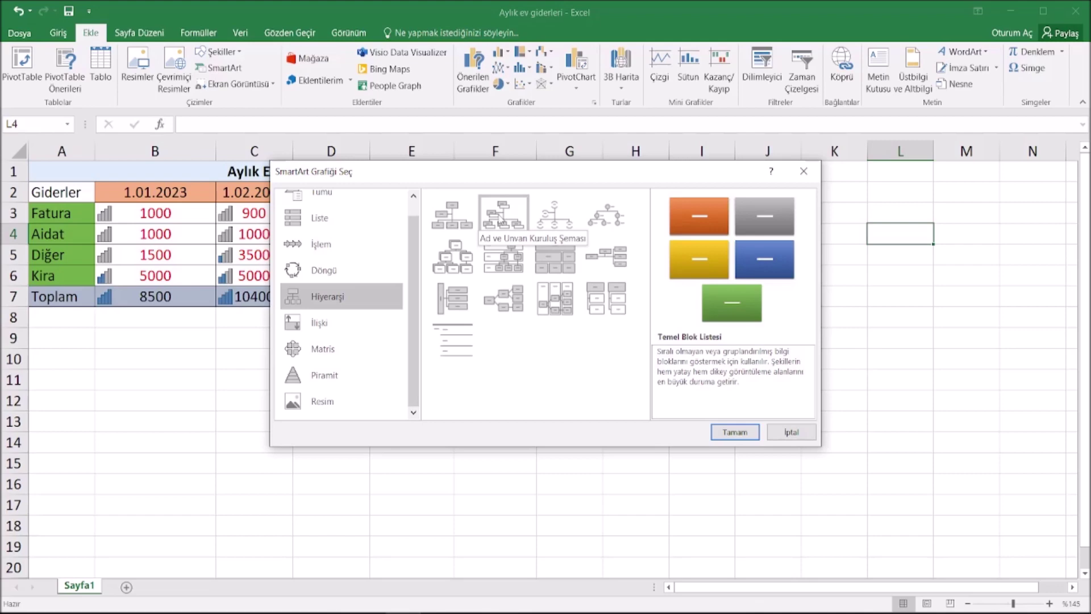
{"action": "left_click", "coordinate": [490, 225]}
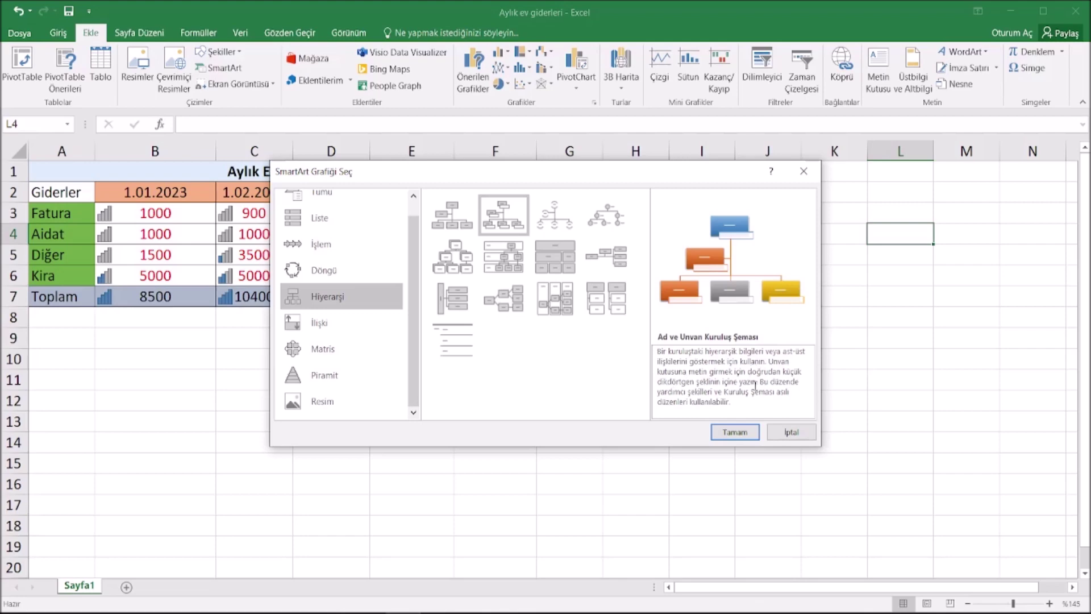
{"action": "left_click", "coordinate": [735, 431]}
Label the top box 'müdür' and its title box 'deneme'
{"action": "scroll", "coordinate": [722, 294], "scroll_direction": "down", "scroll_amount": 1}
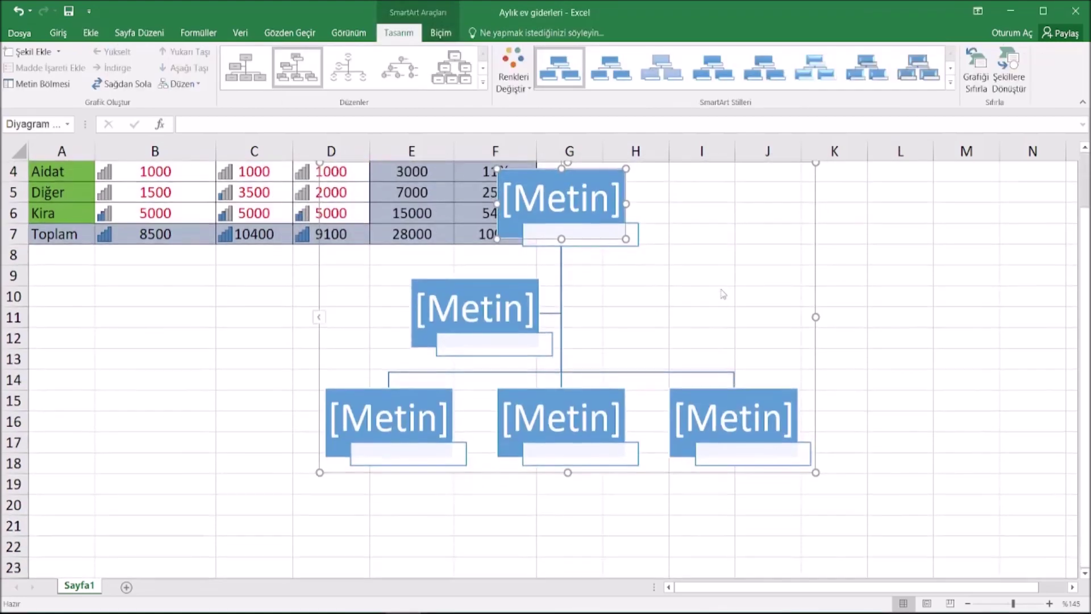
{"action": "scroll", "coordinate": [723, 294], "scroll_direction": "up", "scroll_amount": 1}
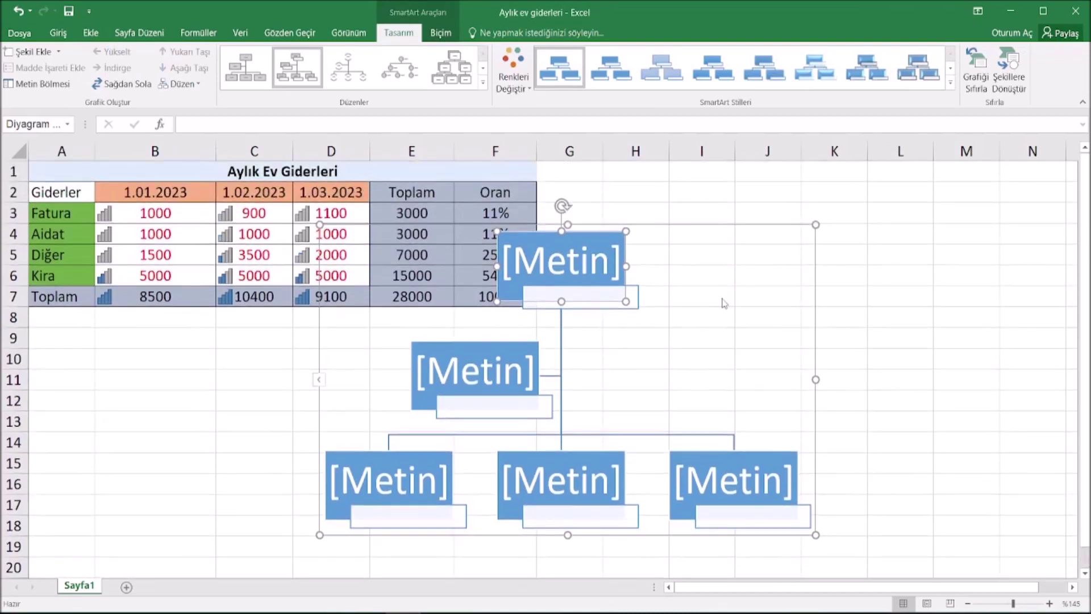
{"action": "left_click", "coordinate": [596, 260]}
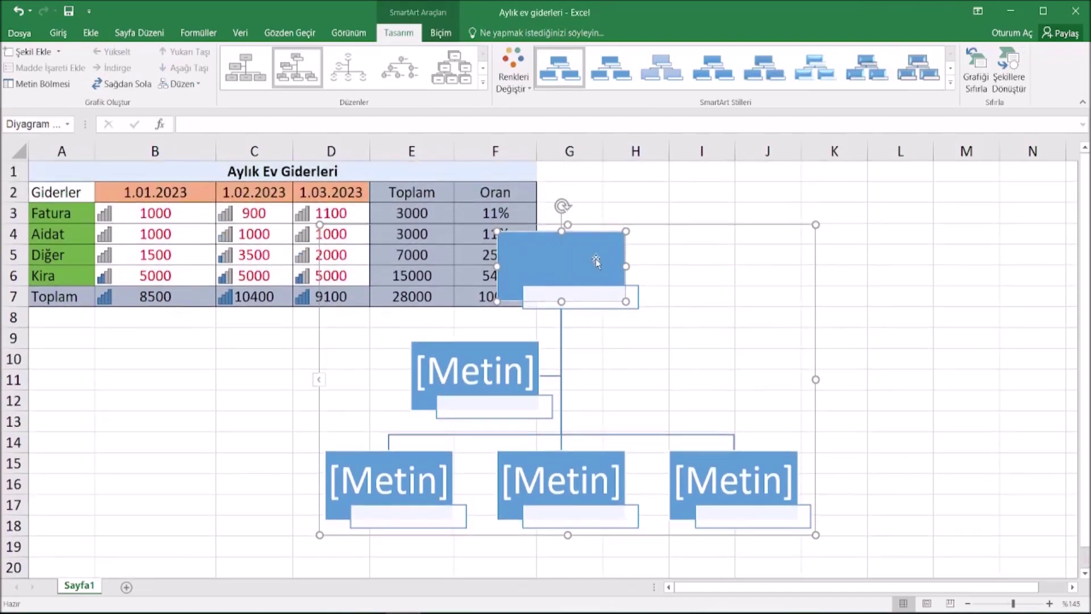
{"action": "type", "text": "müdür"}
{"action": "left_click", "coordinate": [588, 295]}
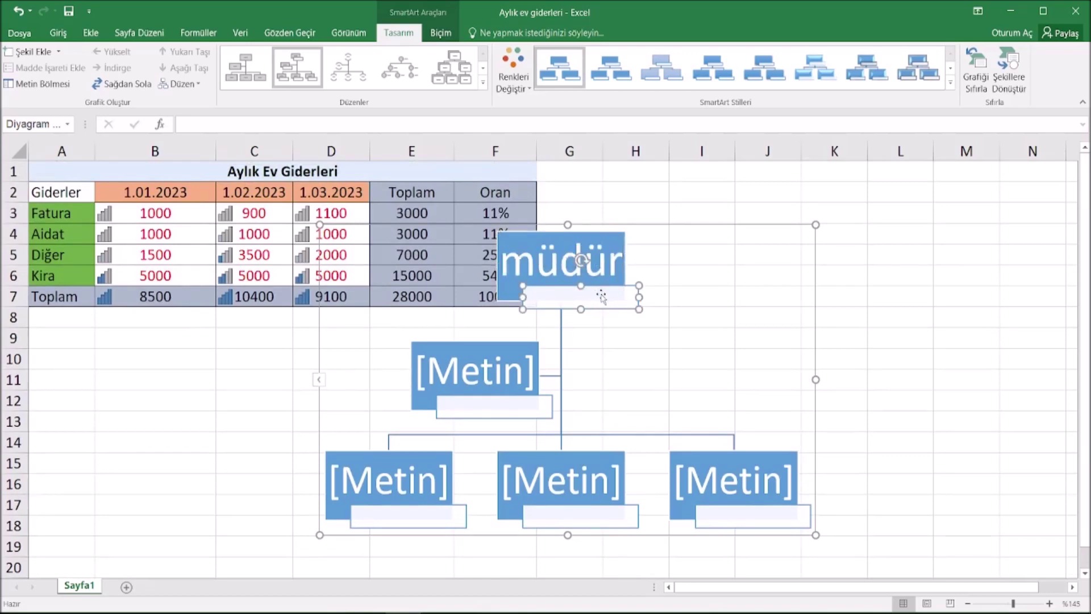
{"action": "type", "text": "deneme"}
Select the whole org chart and delete it
{"action": "left_click", "coordinate": [901, 296]}
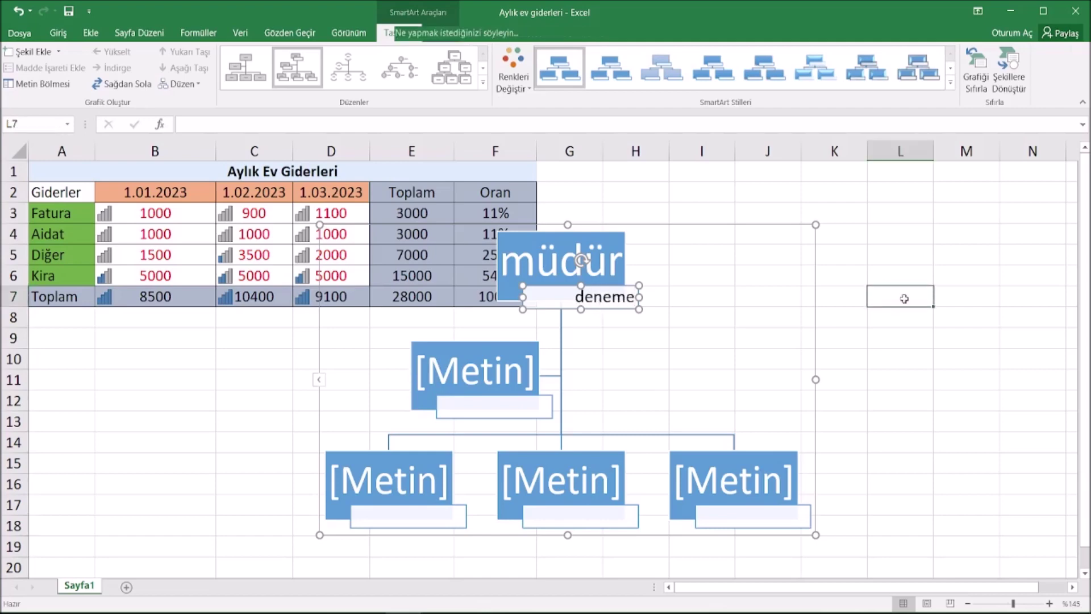
{"action": "left_click", "coordinate": [776, 233]}
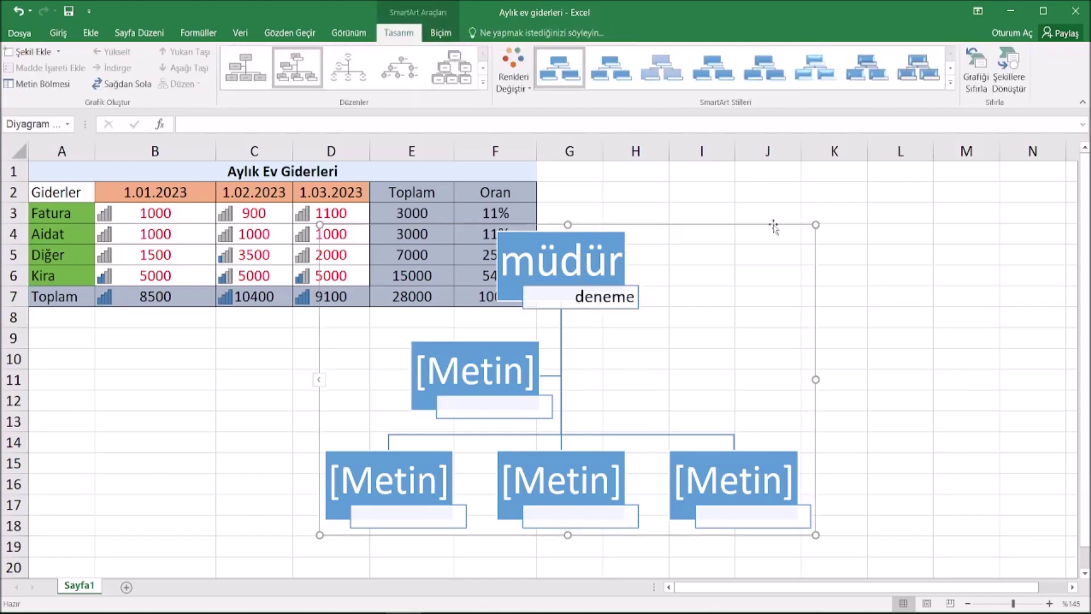
{"action": "key", "text": "Delete"}
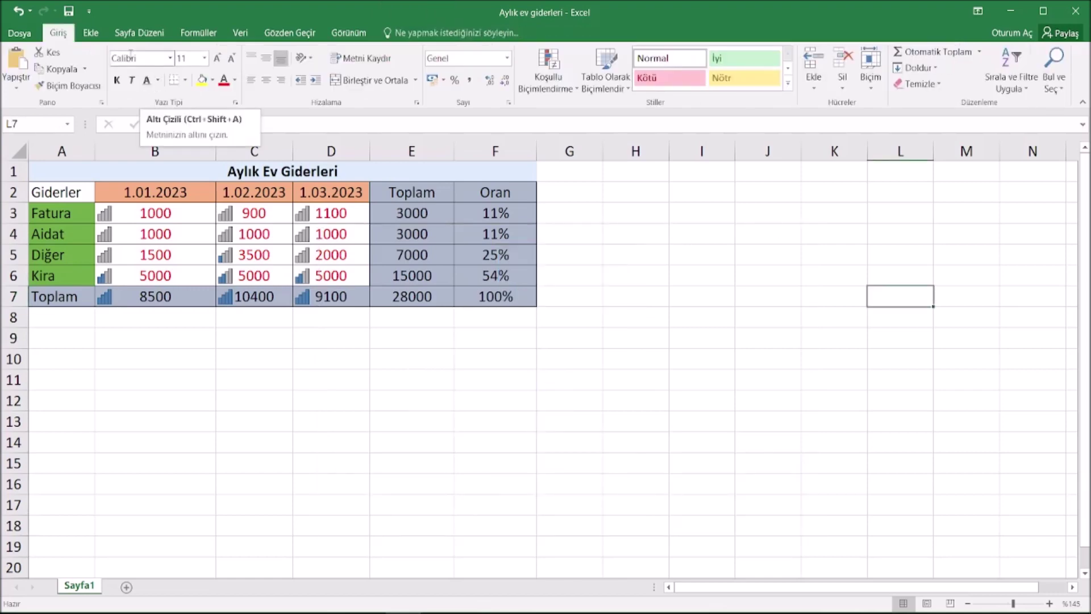
Insert a basic Kuruluş Şeması SmartArt org chart from the Hiyerarşi category
{"action": "left_click", "coordinate": [92, 33]}
{"action": "left_click", "coordinate": [225, 68]}
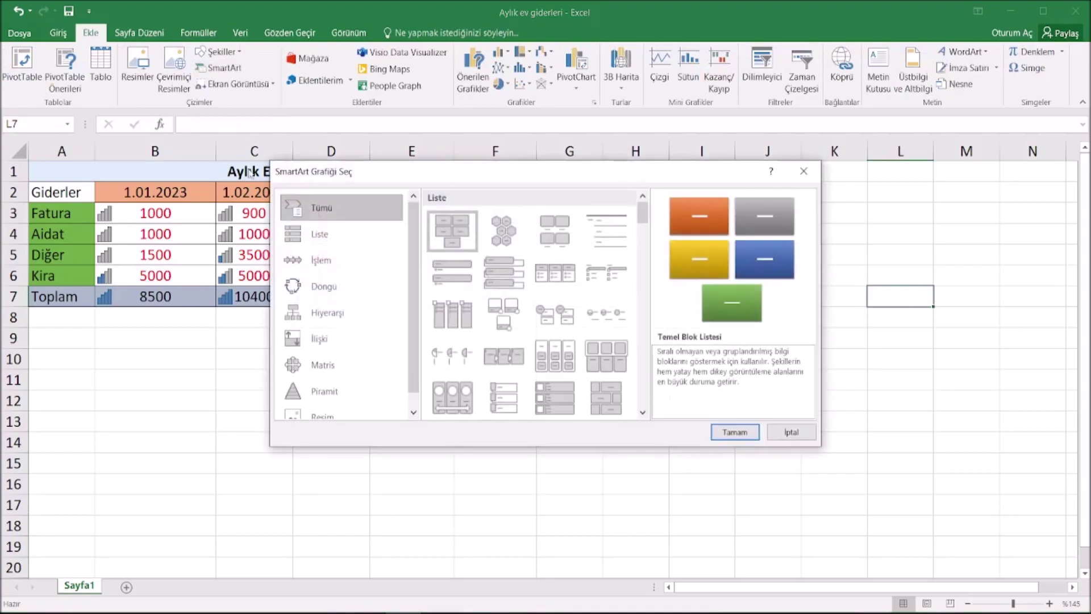
{"action": "left_click", "coordinate": [341, 311]}
{"action": "left_click", "coordinate": [468, 217]}
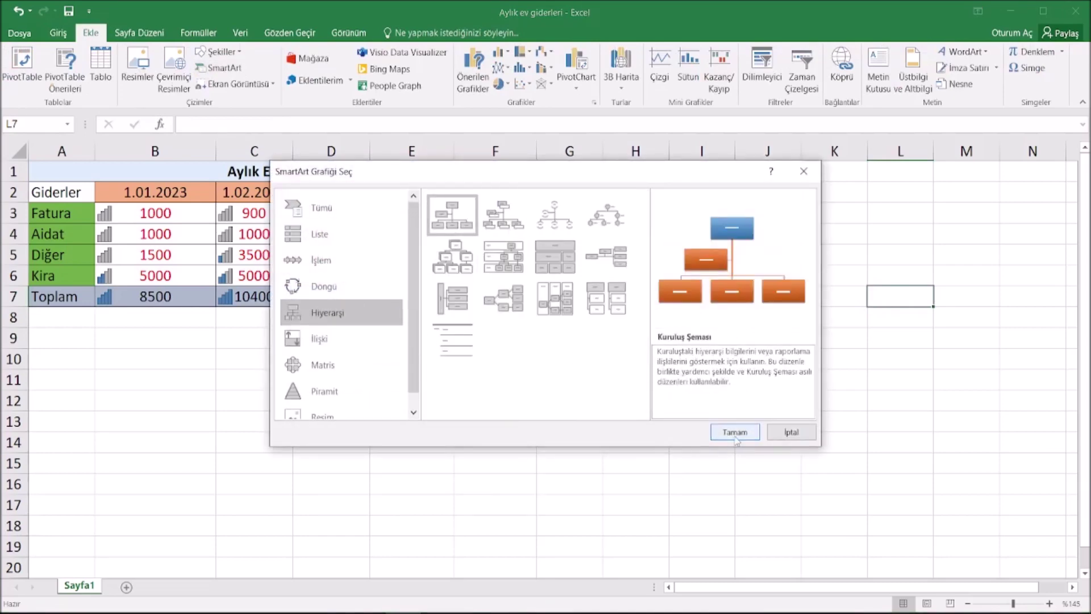
{"action": "left_click", "coordinate": [734, 433]}
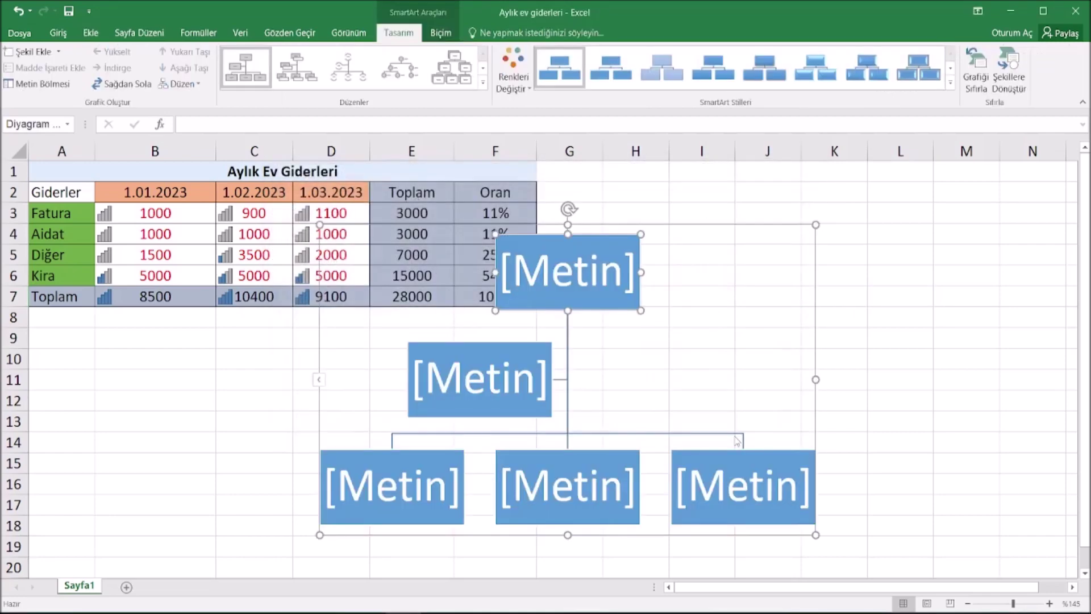
Label the boxes 'müdür', 'müdür yrd.', 'uzman' and 'uzman'
{"action": "left_click", "coordinate": [601, 276]}
{"action": "type", "text": "müdür"}
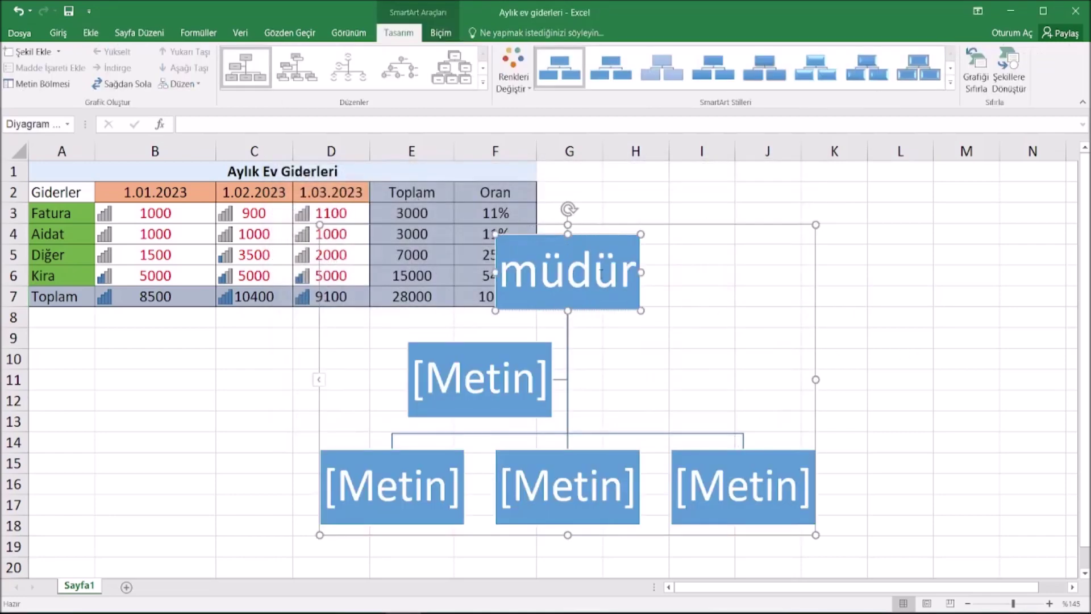
{"action": "left_click", "coordinate": [490, 386]}
{"action": "type", "text": "müdür yrd."}
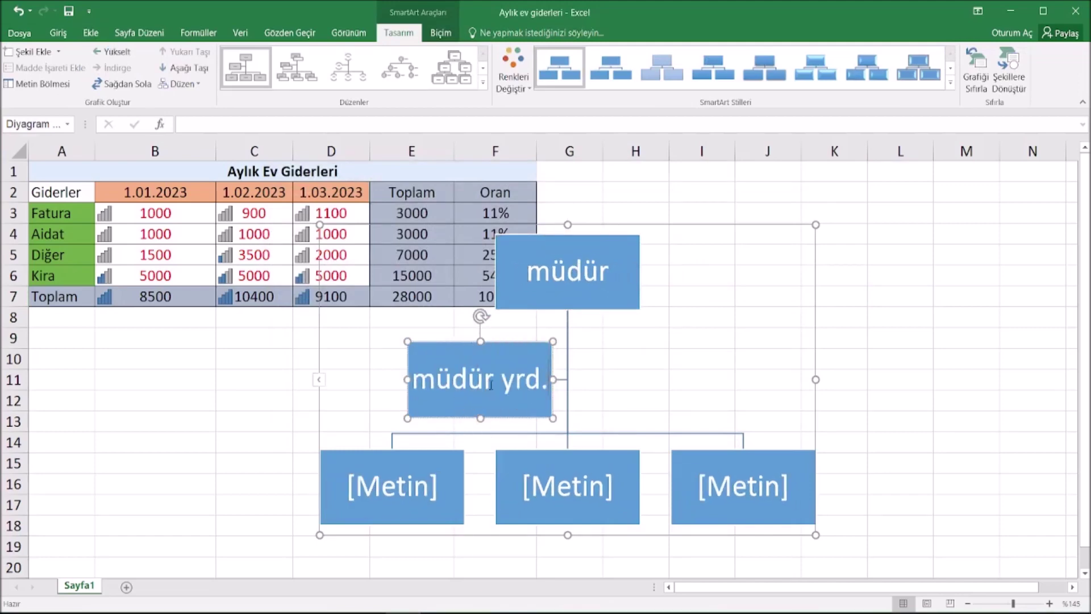
{"action": "left_click", "coordinate": [369, 465]}
{"action": "type", "text": "uzman"}
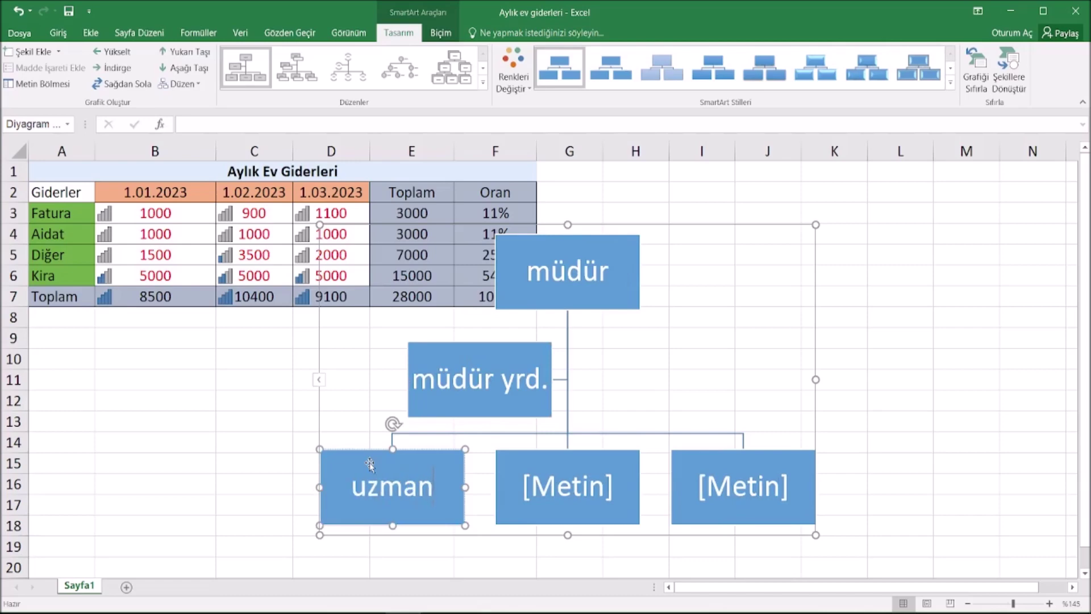
{"action": "left_click", "coordinate": [541, 495]}
{"action": "type", "text": "uzma"}
{"action": "key", "text": "BackSpace"}
{"action": "type", "text": "man"}
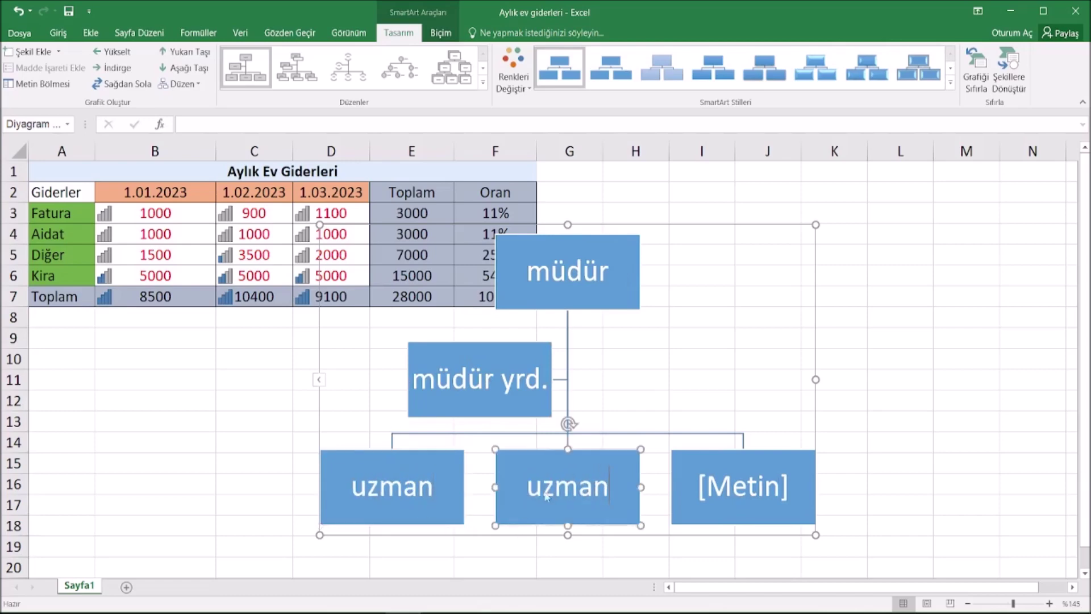
Delete the leftover empty bottom box from the org chart
{"action": "left_click", "coordinate": [769, 475]}
{"action": "left_click", "coordinate": [787, 455]}
{"action": "key", "text": "Delete"}
{"action": "left_click", "coordinate": [921, 274]}
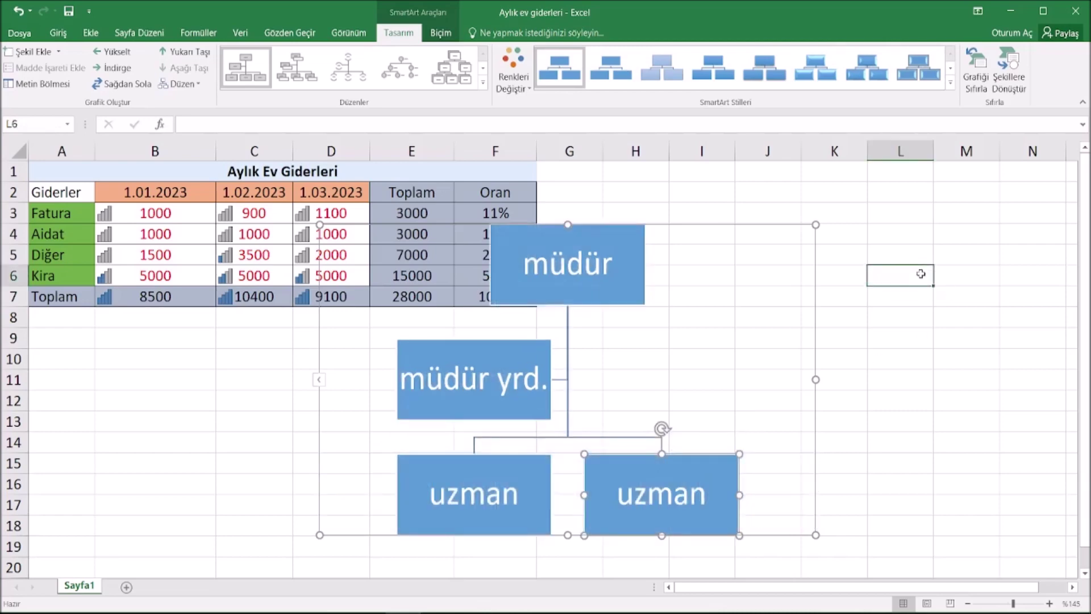
Move the org chart to the right of the expense table and shrink it slightly
{"action": "type", "text": "delete"}
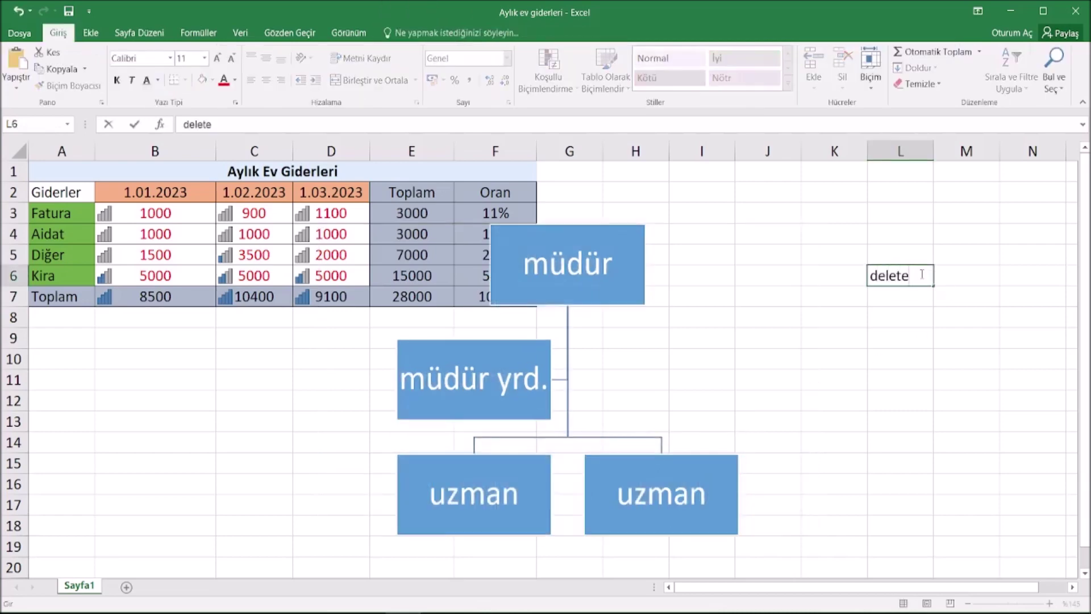
{"action": "left_click", "coordinate": [960, 358]}
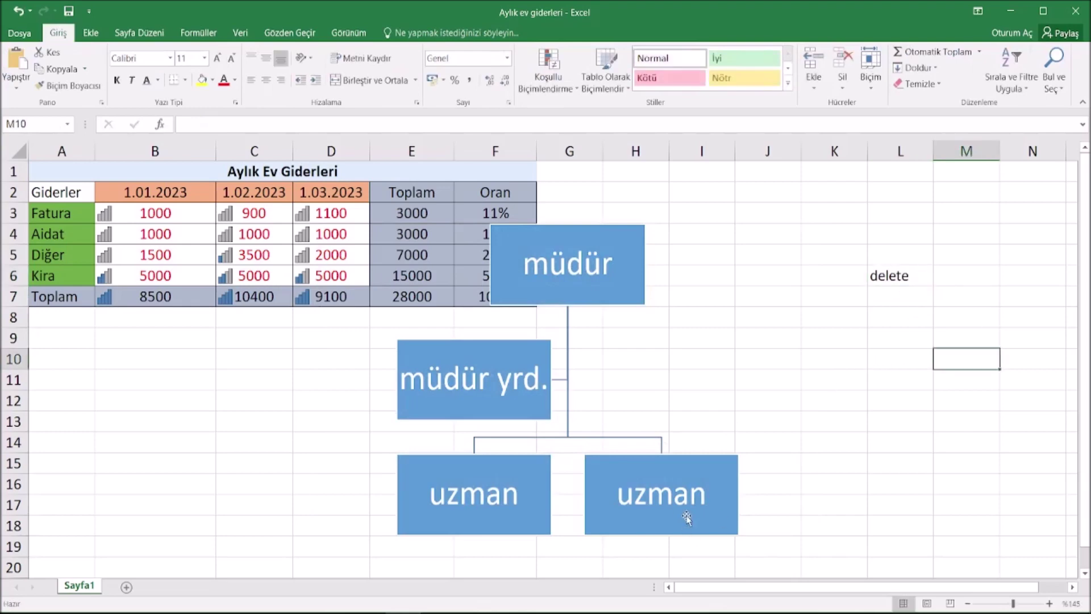
{"action": "left_click", "coordinate": [659, 273]}
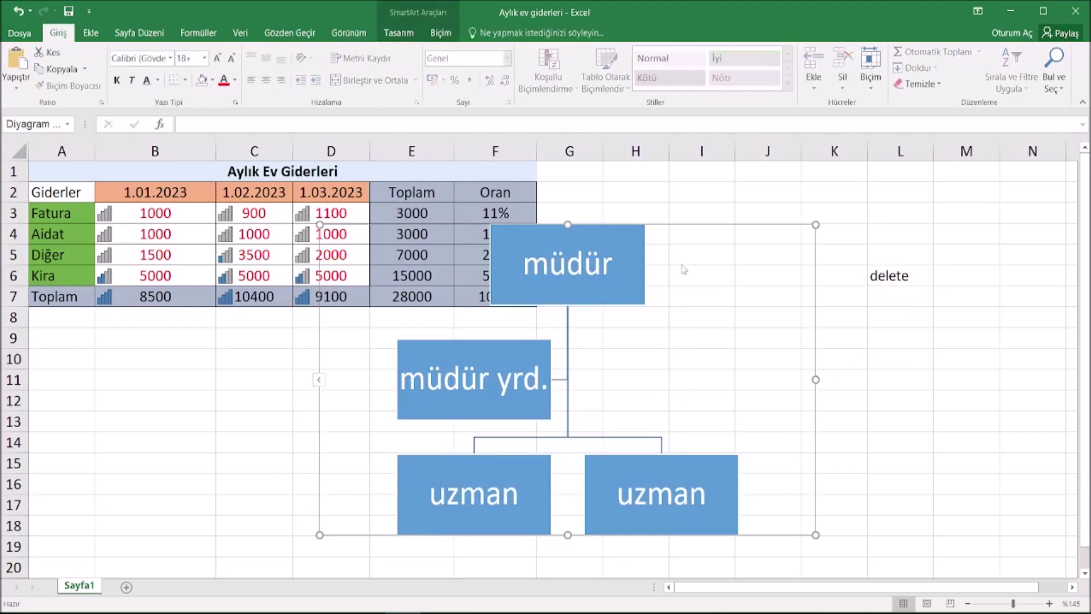
{"action": "left_click_drag", "start_coordinate": [670, 222], "coordinate": [791, 220]}
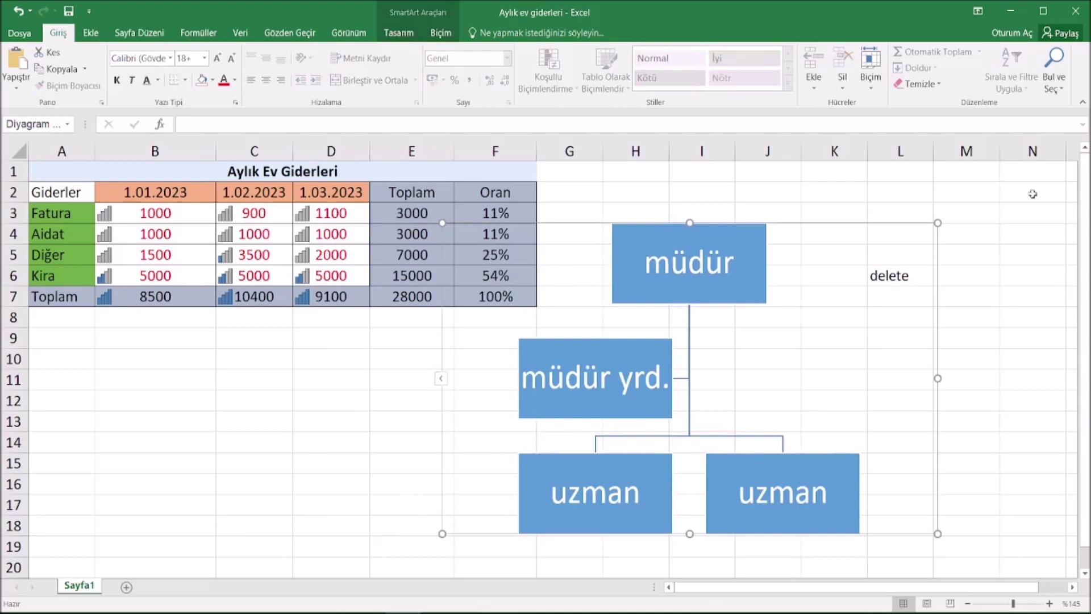
{"action": "mouse_move", "coordinate": [942, 220]}
{"action": "left_mouse_down"}
{"action": "mouse_move", "coordinate": [815, 312]}
{"action": "mouse_move", "coordinate": [905, 225]}
{"action": "left_mouse_up"}
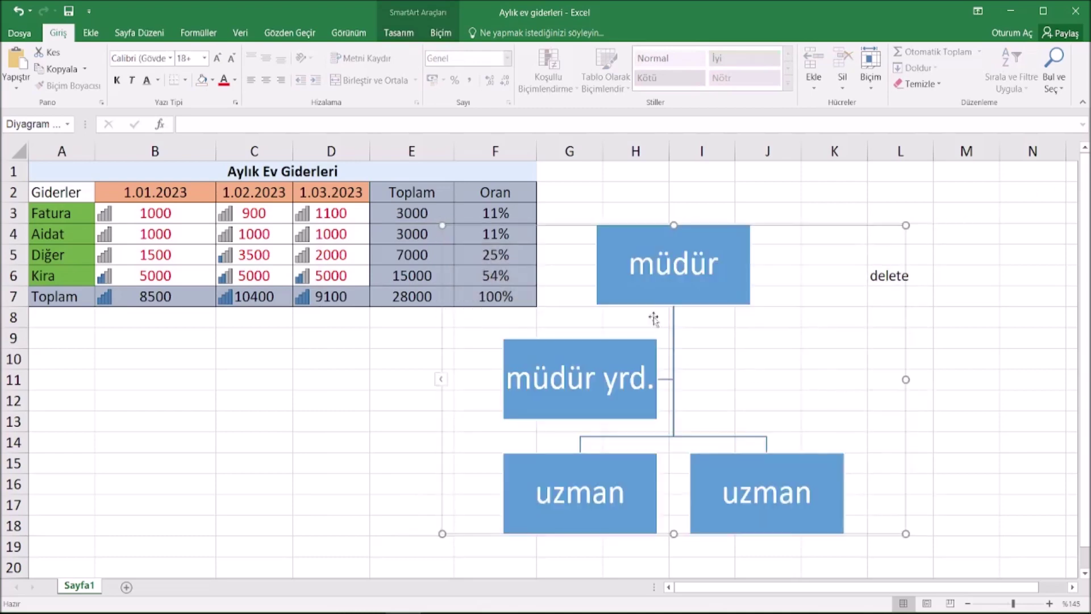
Select the chart's boxes while switching between the Ekle and SmartArt Tasarım ribbons
{"action": "left_click", "coordinate": [725, 271]}
{"action": "left_click", "coordinate": [741, 450]}
{"action": "left_click", "coordinate": [606, 375]}
{"action": "left_click", "coordinate": [99, 37]}
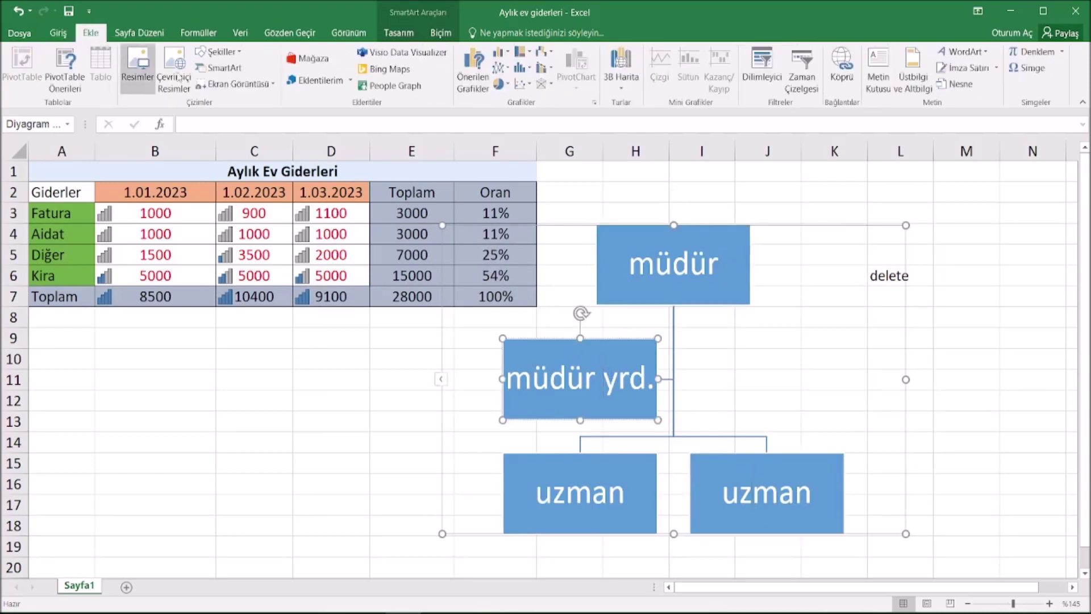
{"action": "left_click", "coordinate": [723, 292]}
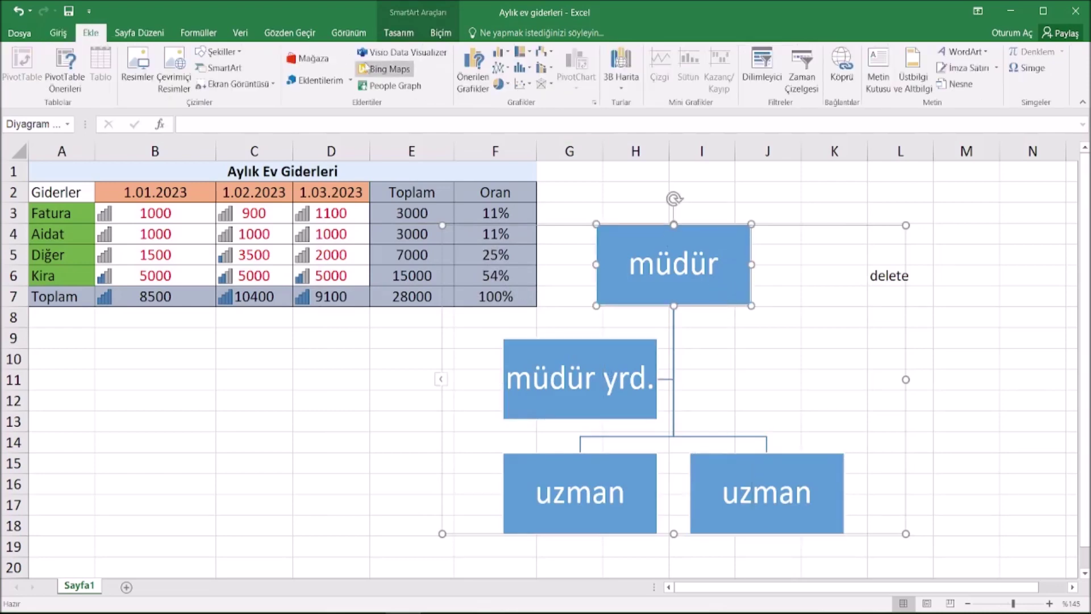
{"action": "left_click", "coordinate": [411, 34]}
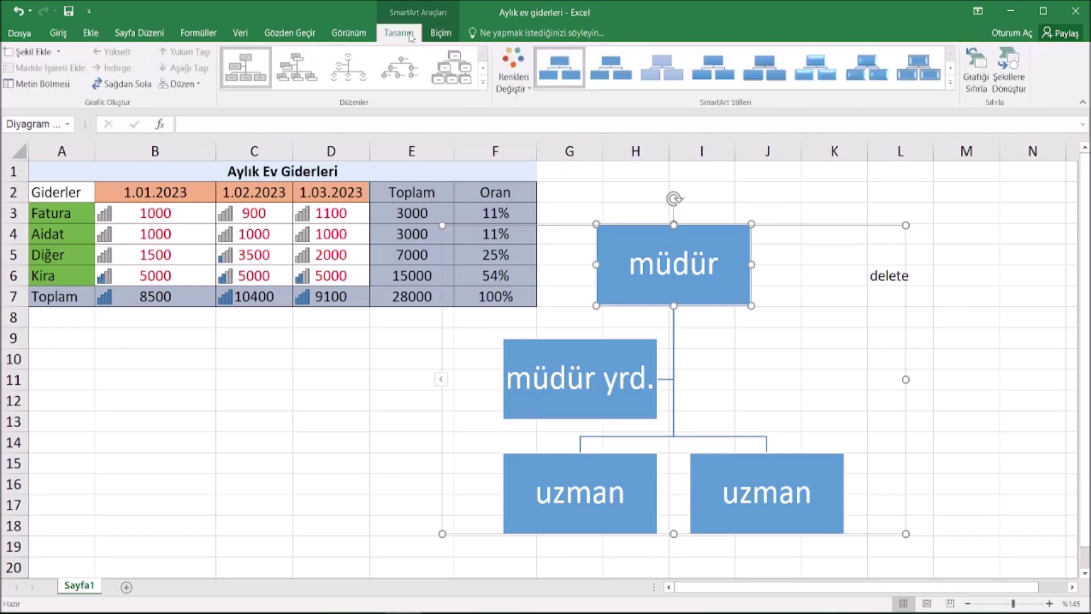
{"action": "left_click", "coordinate": [91, 33]}
{"action": "left_click", "coordinate": [1033, 385]}
{"action": "left_click", "coordinate": [637, 255]}
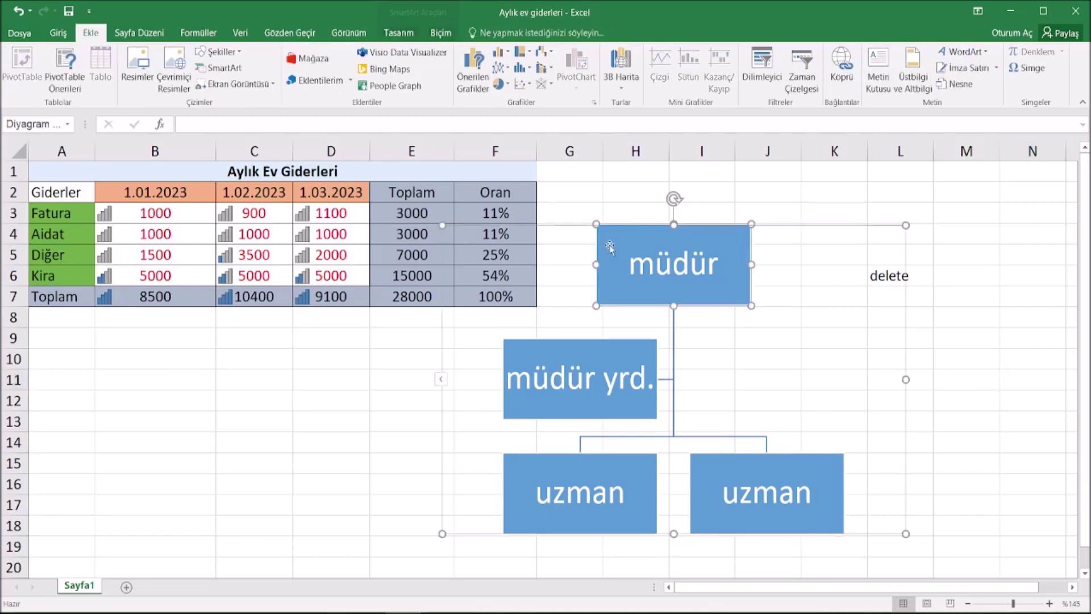
{"action": "left_click", "coordinate": [949, 316]}
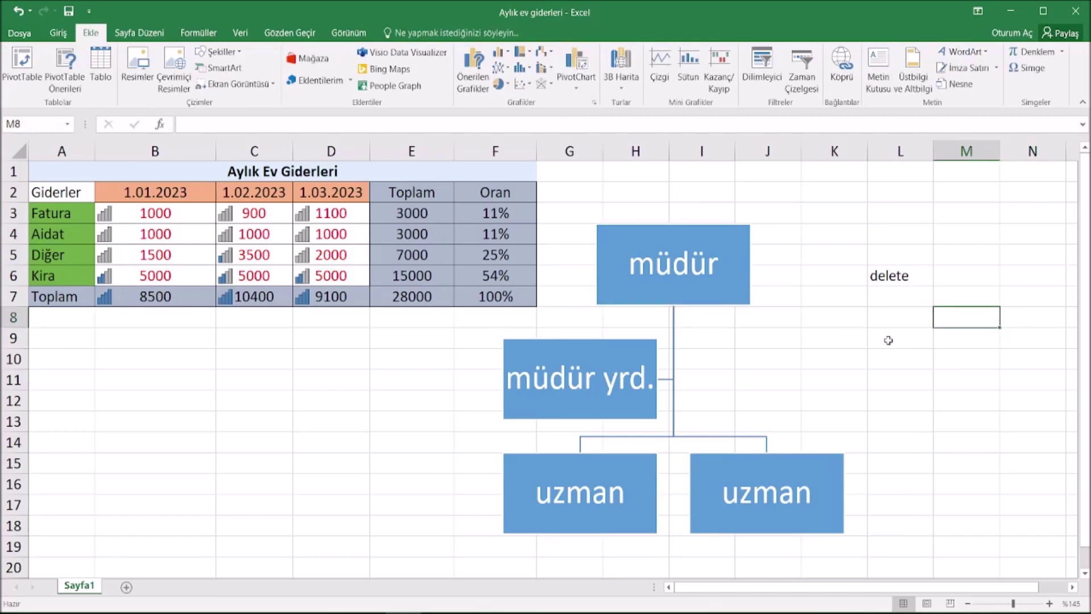
{"action": "left_click", "coordinate": [721, 266]}
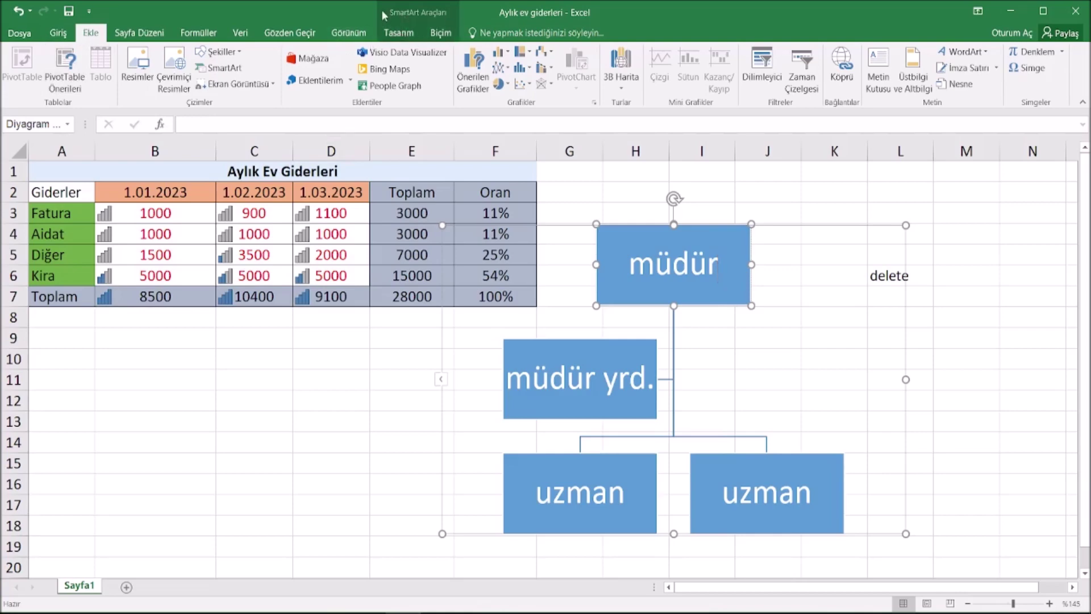
Apply the Renkli Aralık – Vurgu Renkleri 3 ile 4 scheme: orange müdür, yellow others
{"action": "left_click", "coordinate": [398, 33]}
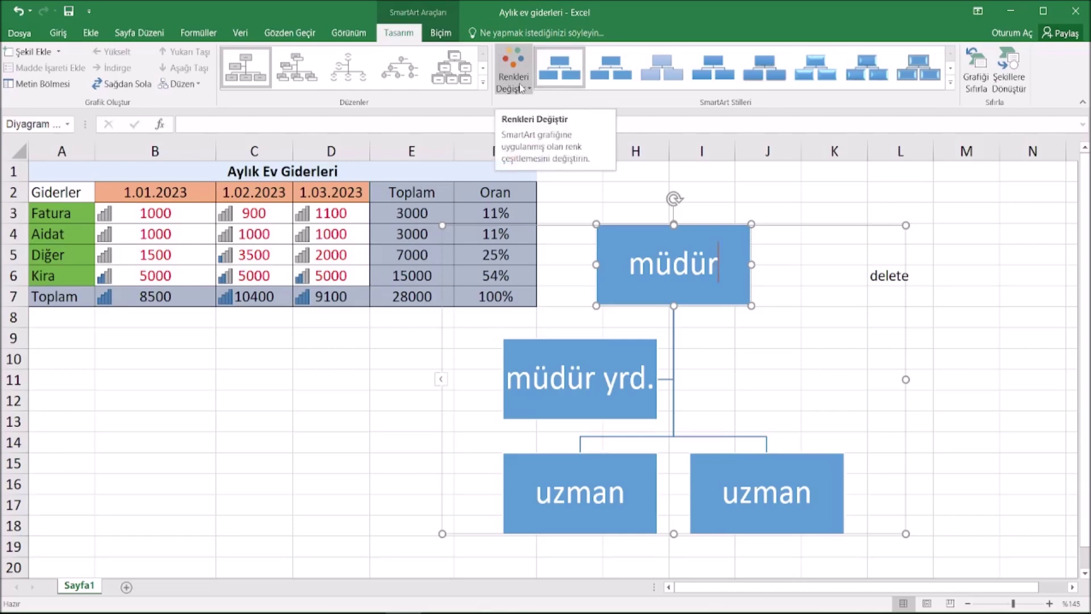
{"action": "left_click", "coordinate": [519, 88]}
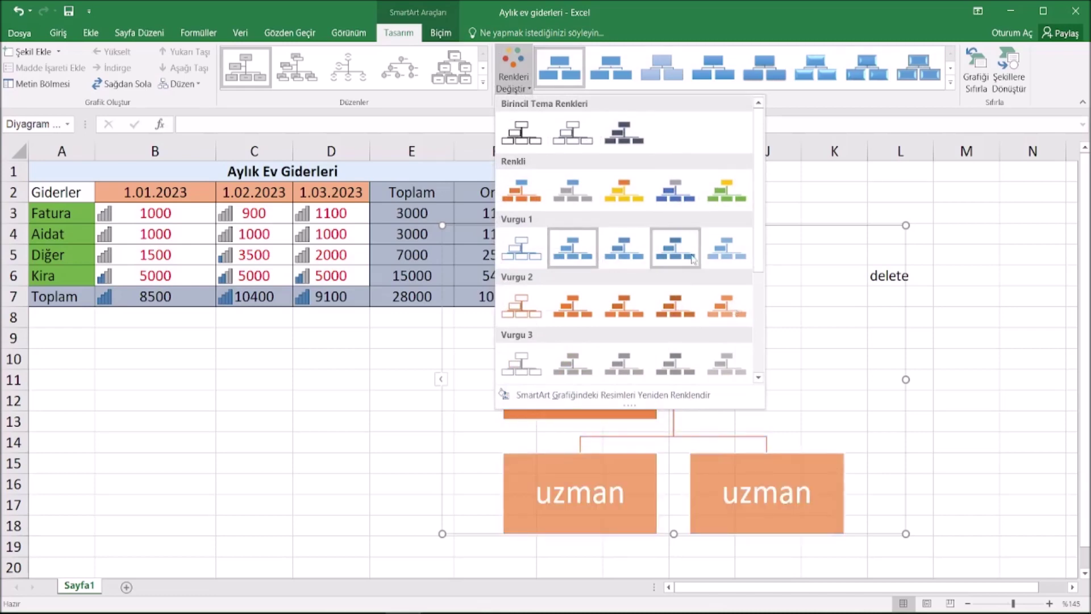
{"action": "left_click", "coordinate": [623, 190]}
{"action": "left_click", "coordinate": [1023, 276]}
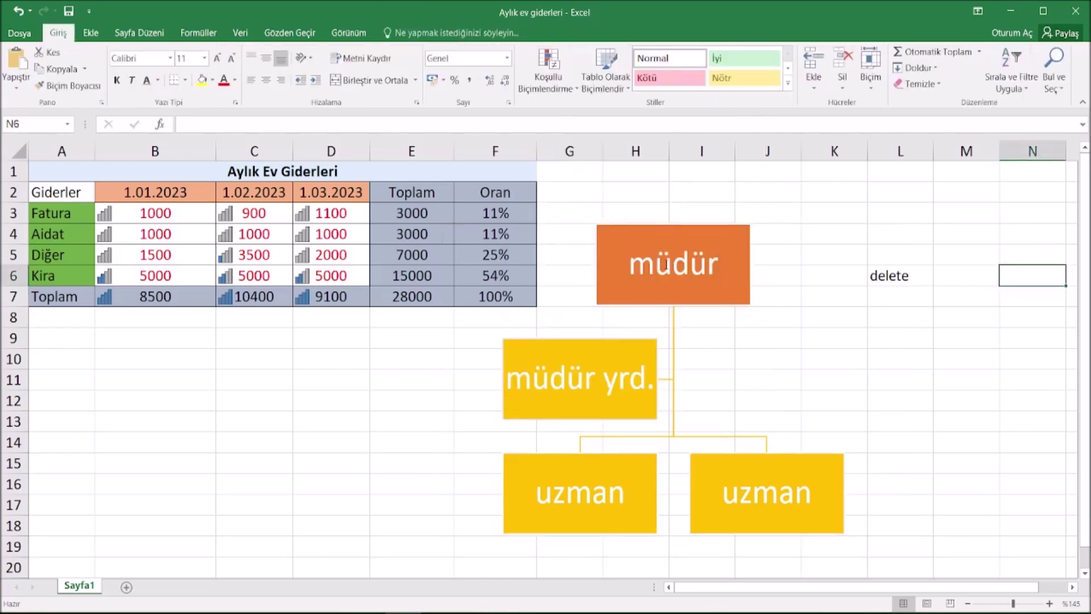
{"action": "left_click", "coordinate": [720, 272]}
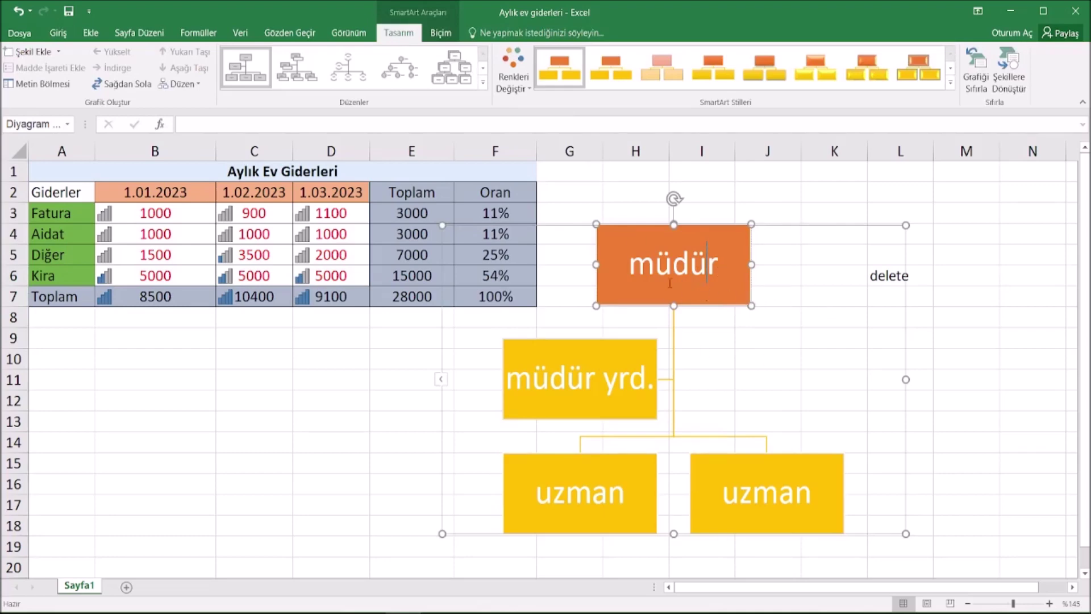
Try Solda Asılı and Sağda Asılı, then settle on Her İkisi for the uzman boxes
{"action": "left_click", "coordinate": [197, 86]}
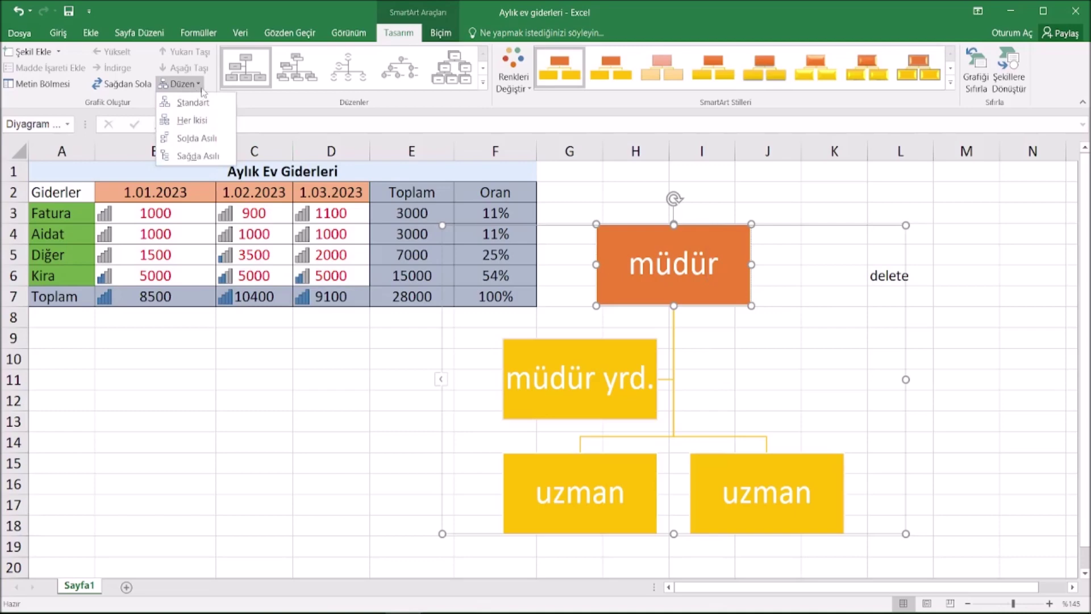
{"action": "left_click", "coordinate": [196, 138]}
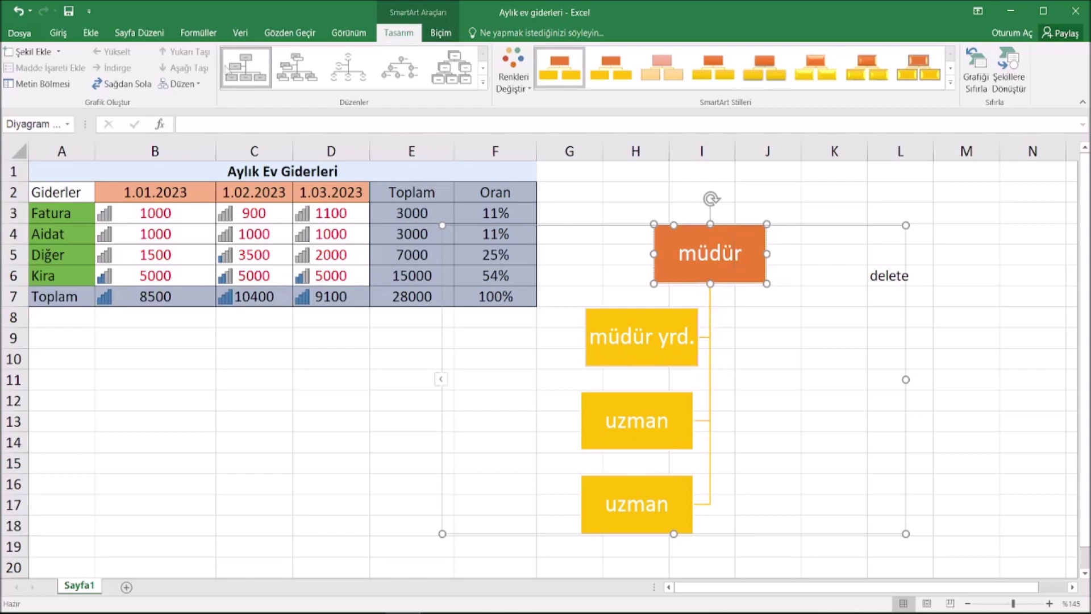
{"action": "left_click", "coordinate": [181, 84]}
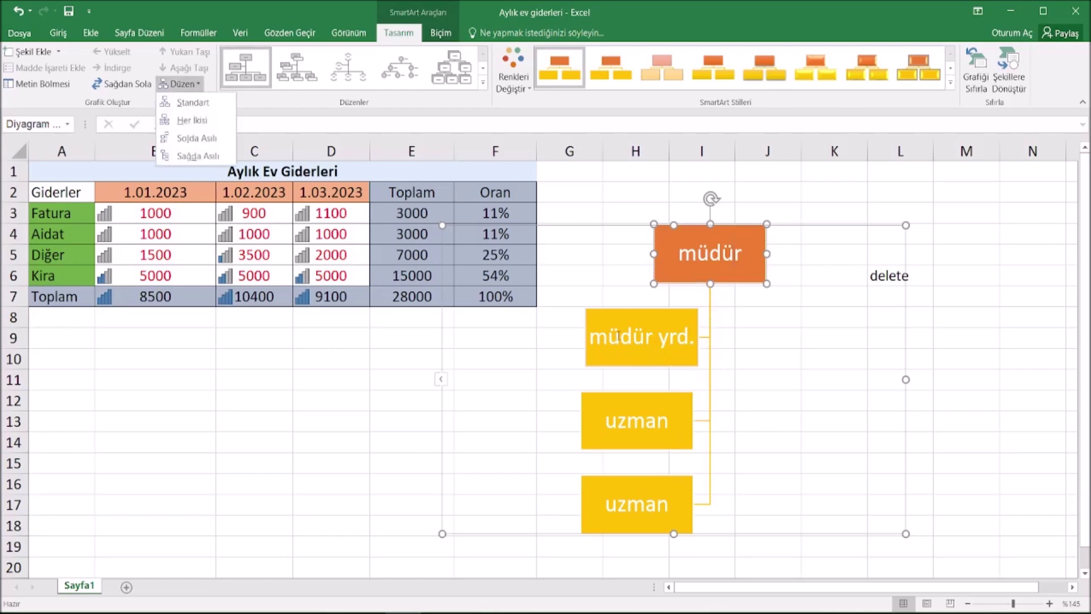
{"action": "left_click", "coordinate": [177, 157]}
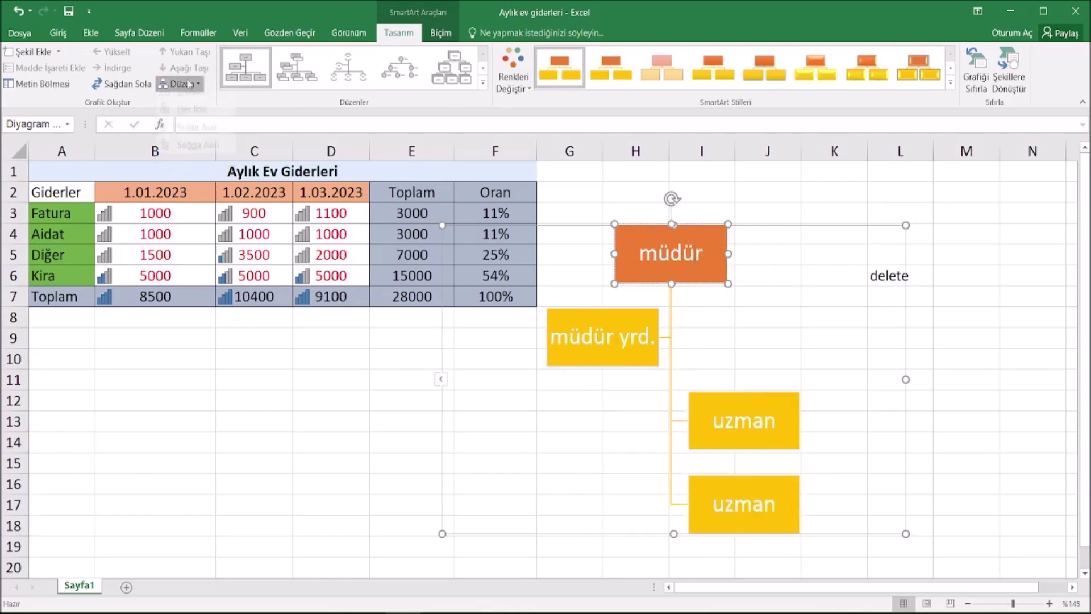
{"action": "left_click", "coordinate": [181, 83]}
{"action": "left_click", "coordinate": [217, 103]}
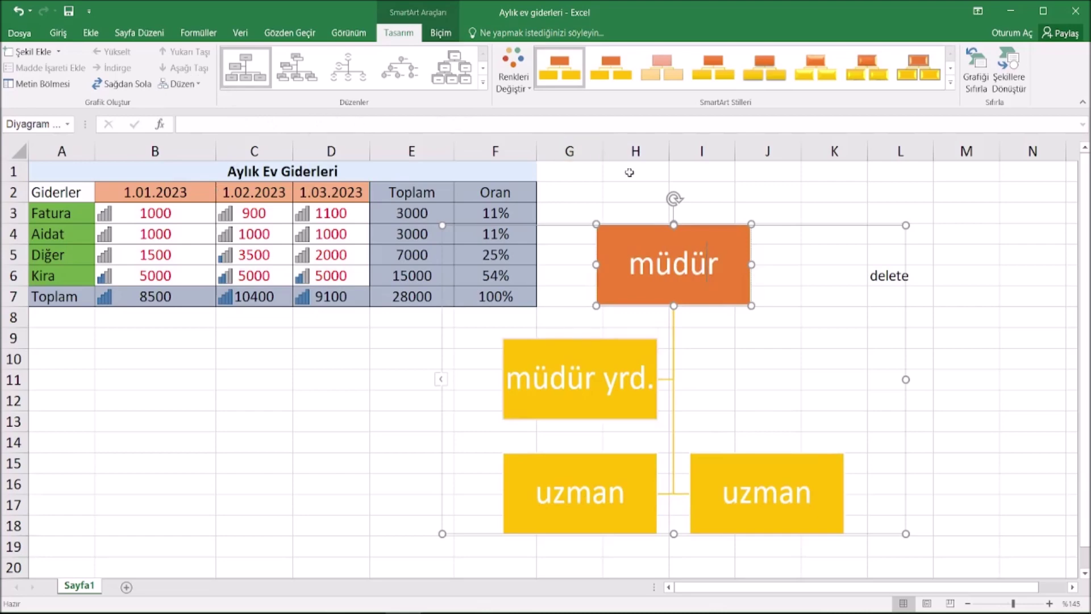
{"action": "left_click", "coordinate": [858, 302]}
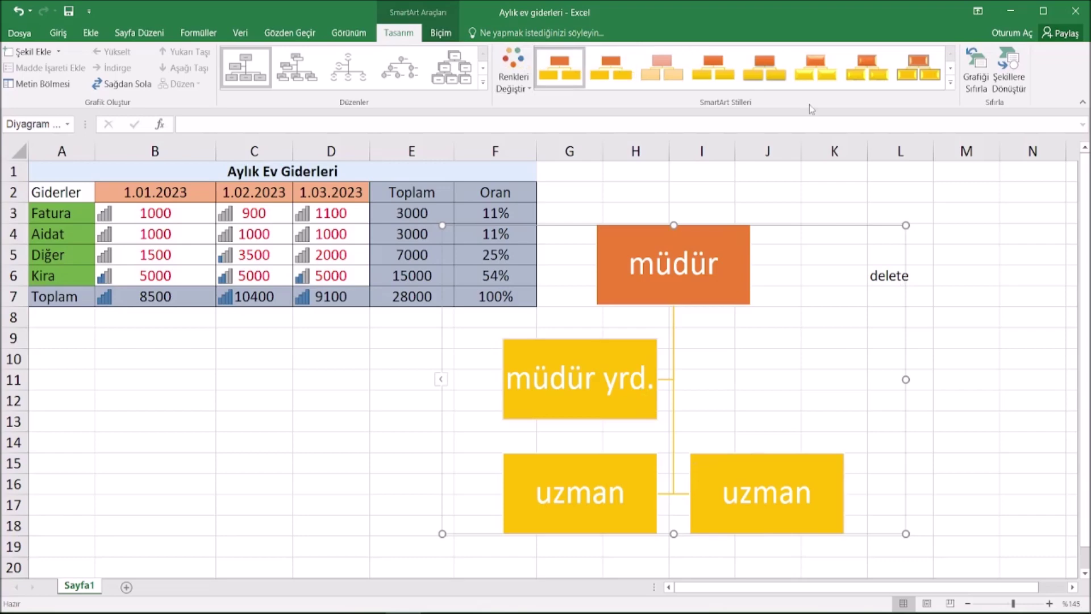
Try a tilted 3-D style, then apply the bevelled Çizgi Film SmartArt style
{"action": "left_click", "coordinate": [949, 71]}
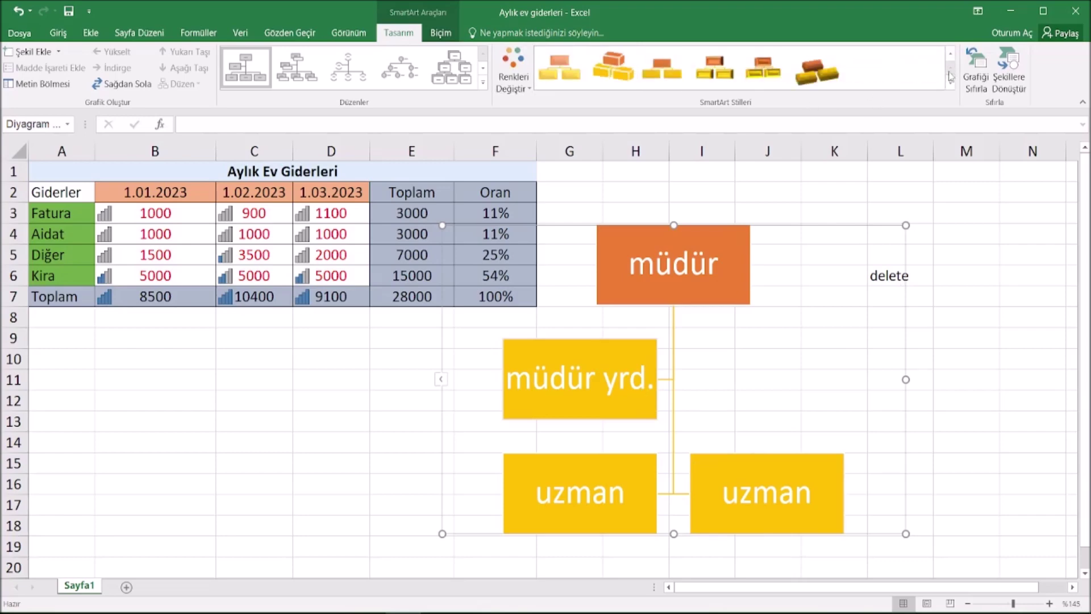
{"action": "left_click", "coordinate": [612, 67]}
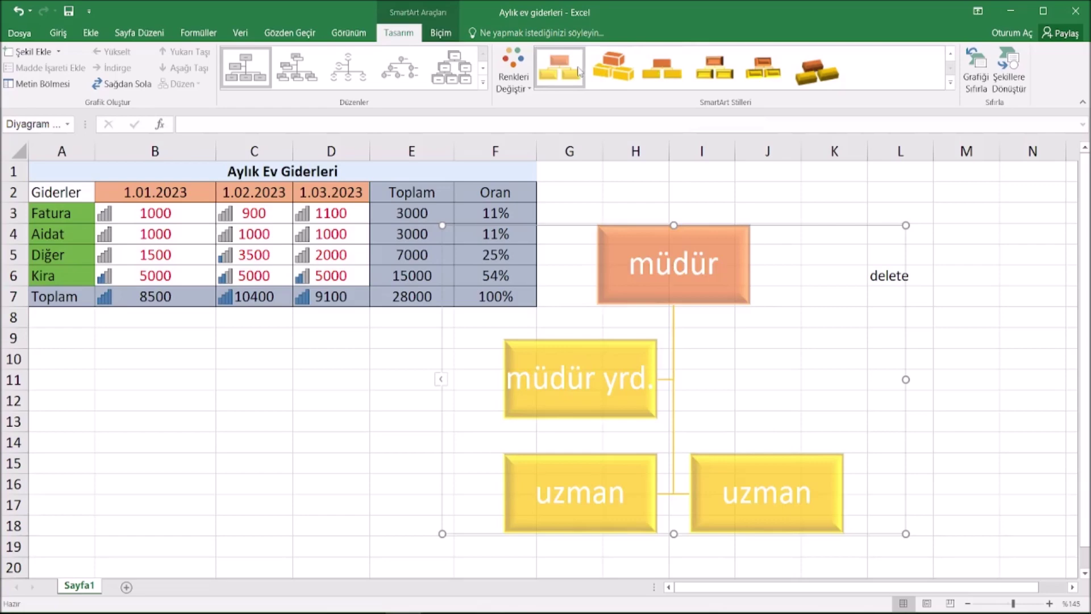
{"action": "left_click", "coordinate": [949, 53]}
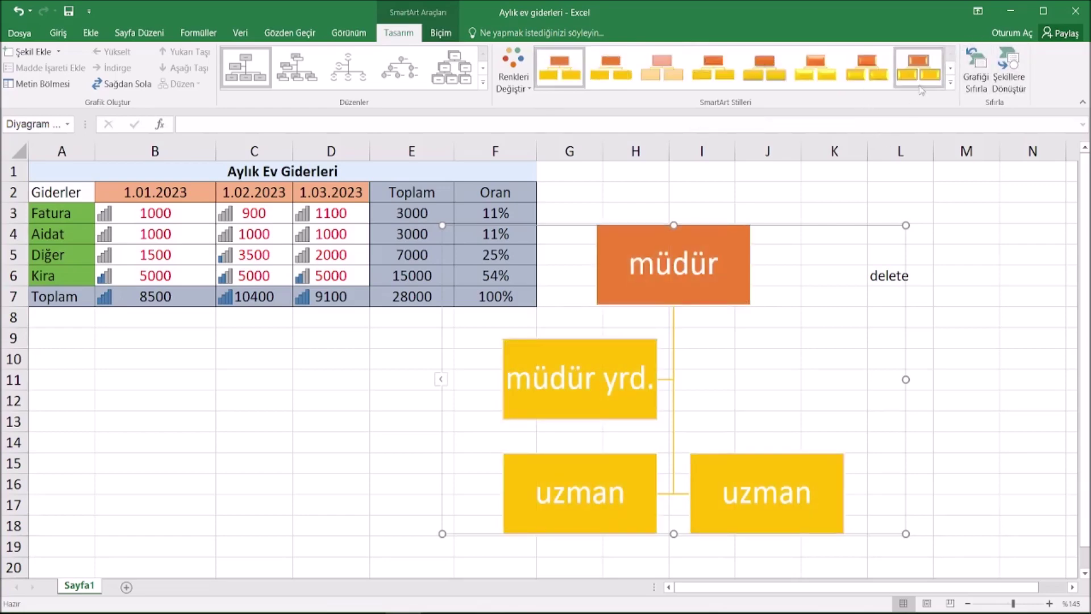
{"action": "left_click", "coordinate": [877, 68]}
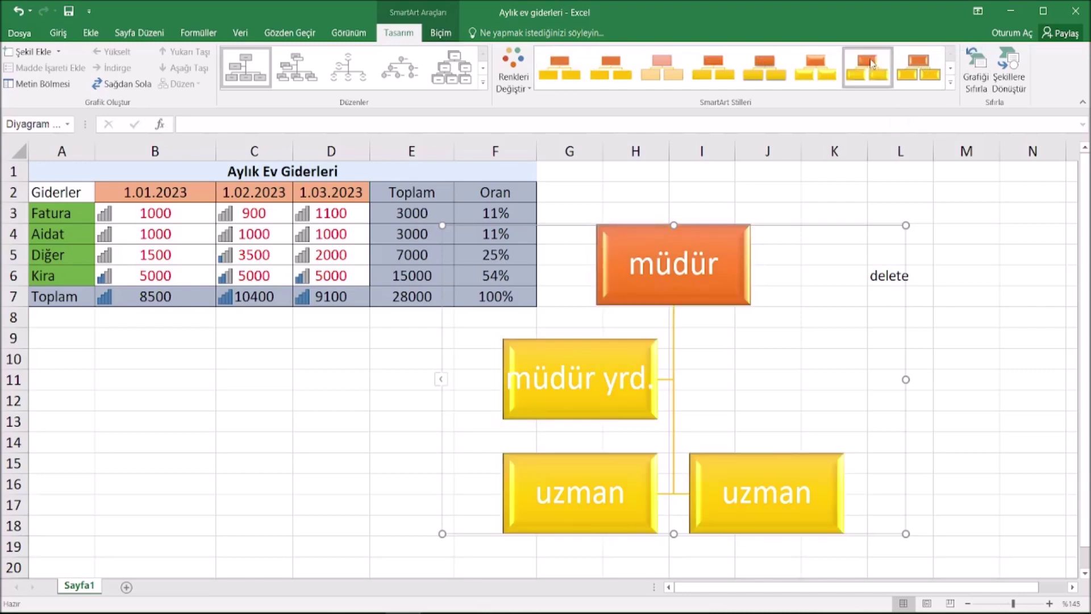